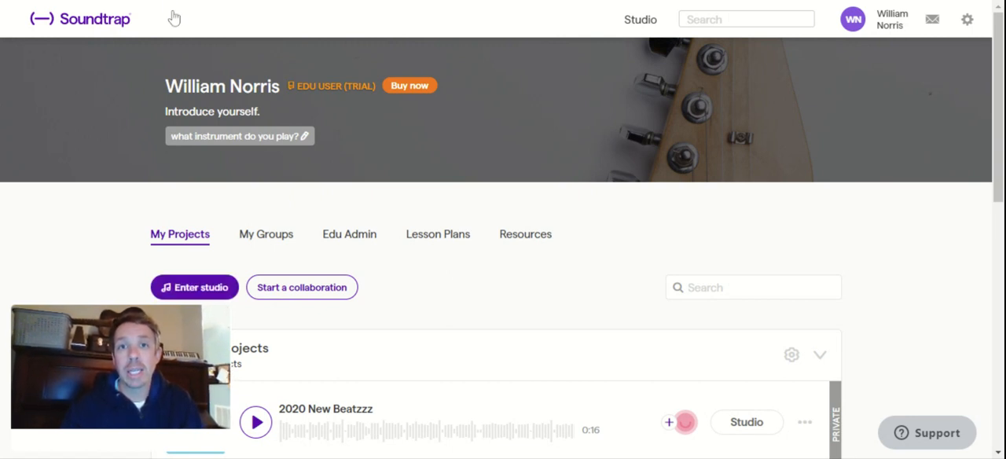
# Enter the Studio and create a new music project from scratch
pyautogui.click(218, 287)
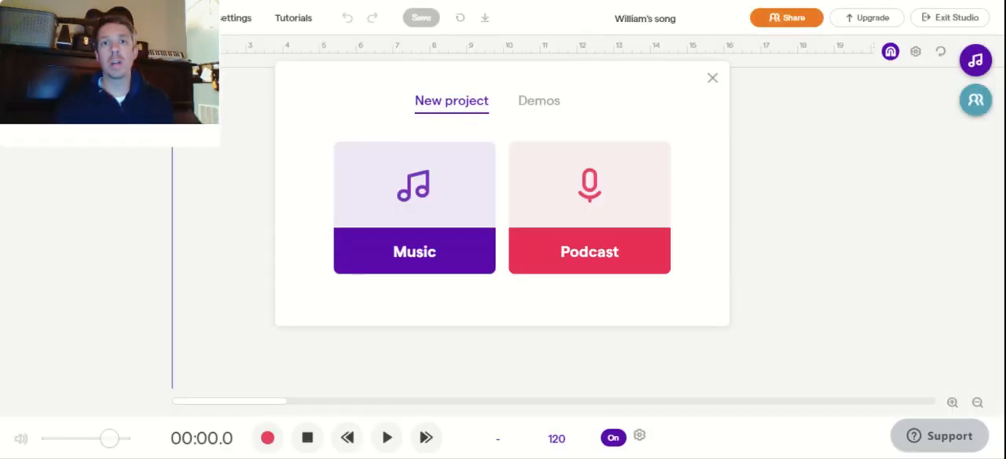
pyautogui.moveTo(127, 55)
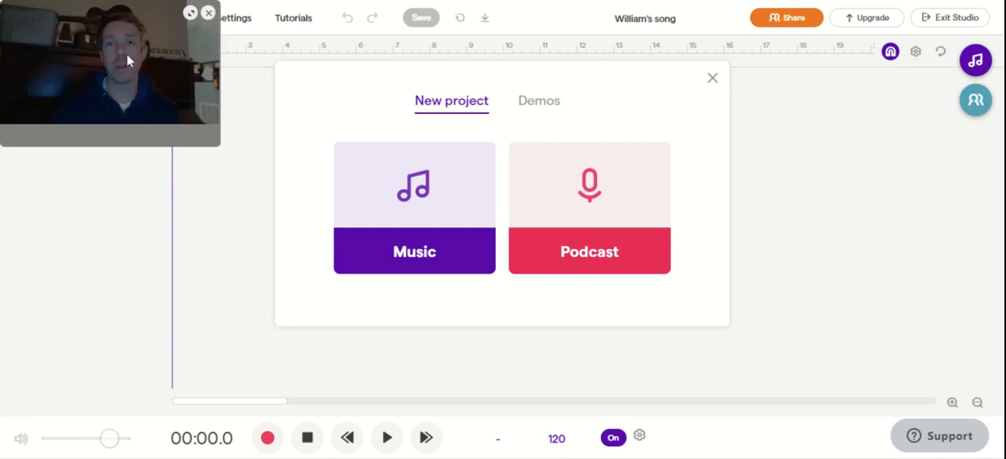
pyautogui.moveTo(90, 120); pyautogui.dragTo(101, 342)
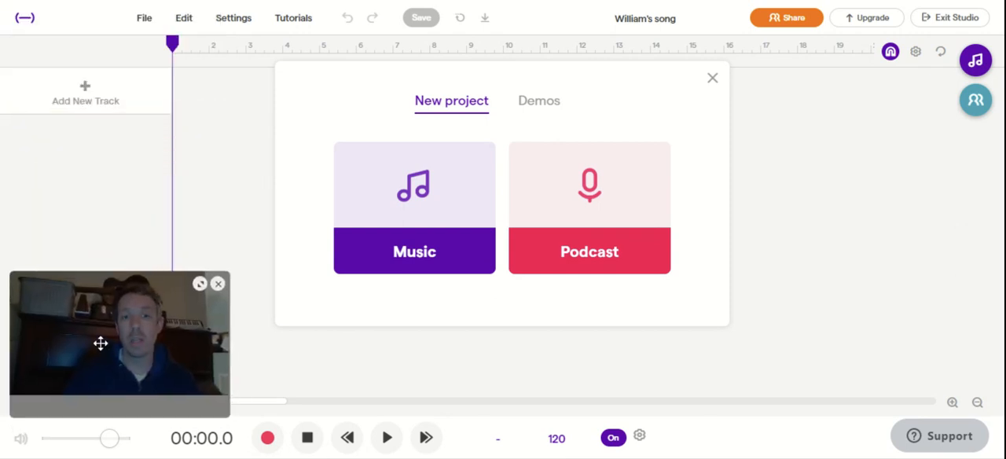
pyautogui.click(430, 180)
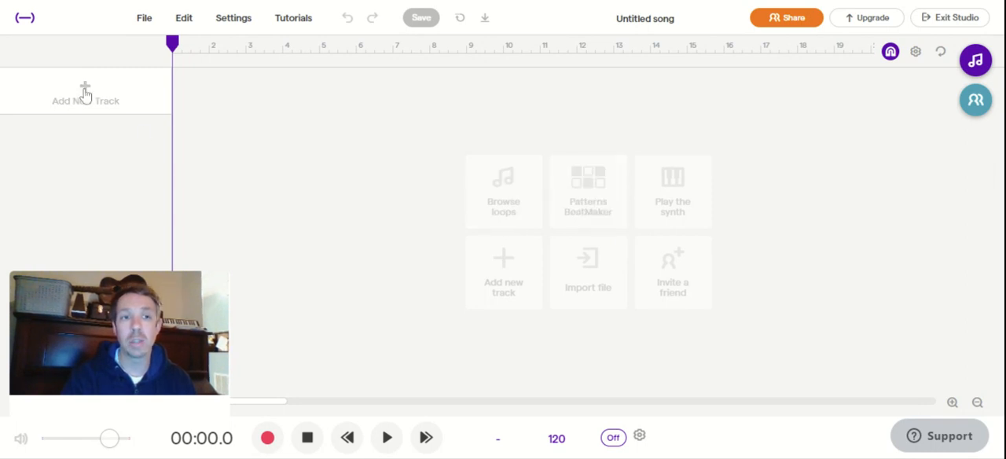
# Open the loop library and filter it to Drums instead of Originals
pyautogui.click(978, 62)
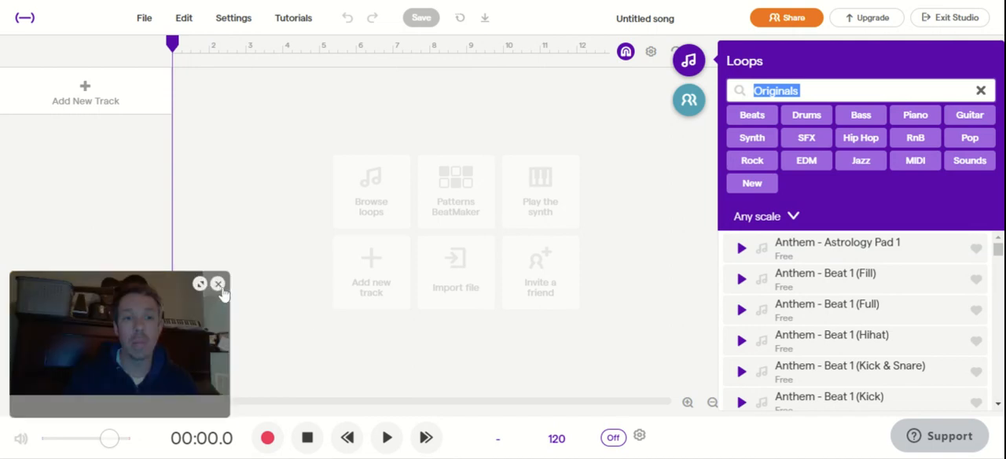
pyautogui.click(219, 286)
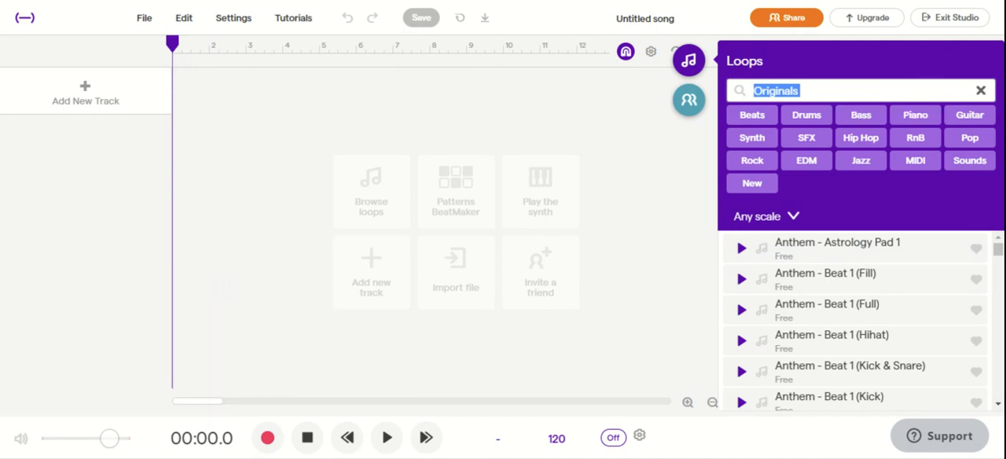
pyautogui.click(982, 92)
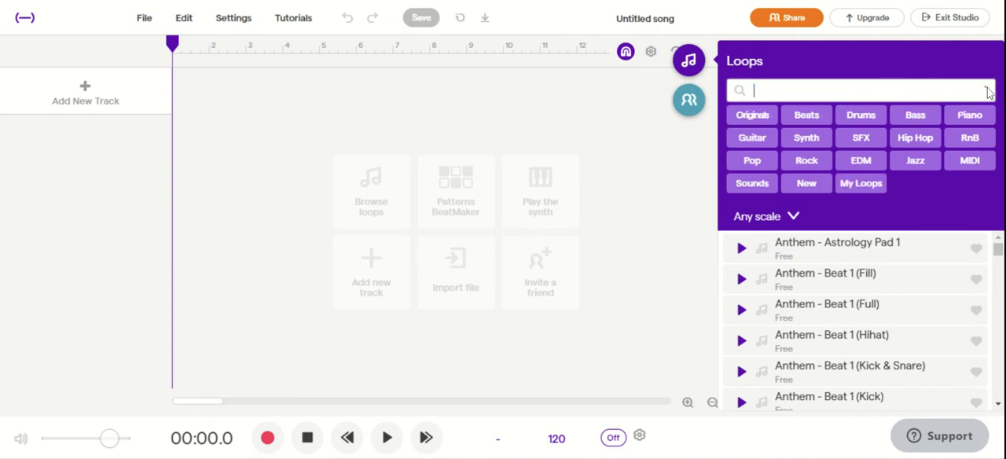
pyautogui.click(868, 118)
pyautogui.scroll(-5, 842, 328)
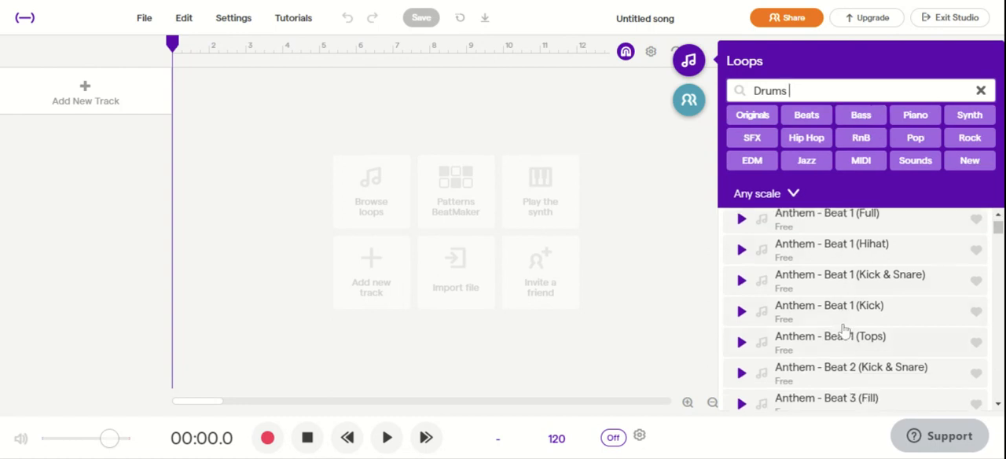
pyautogui.scroll(-5, 843, 330)
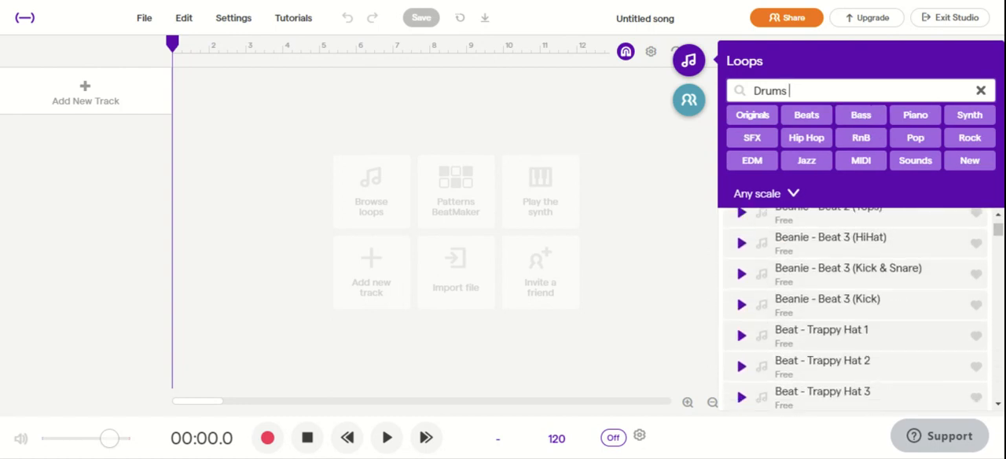
# Add the Beanie - Beat 3 (Kick & Snare) loop on a new track at measure 1 and play it
pyautogui.click(835, 274)
pyautogui.doubleClick(836, 273)
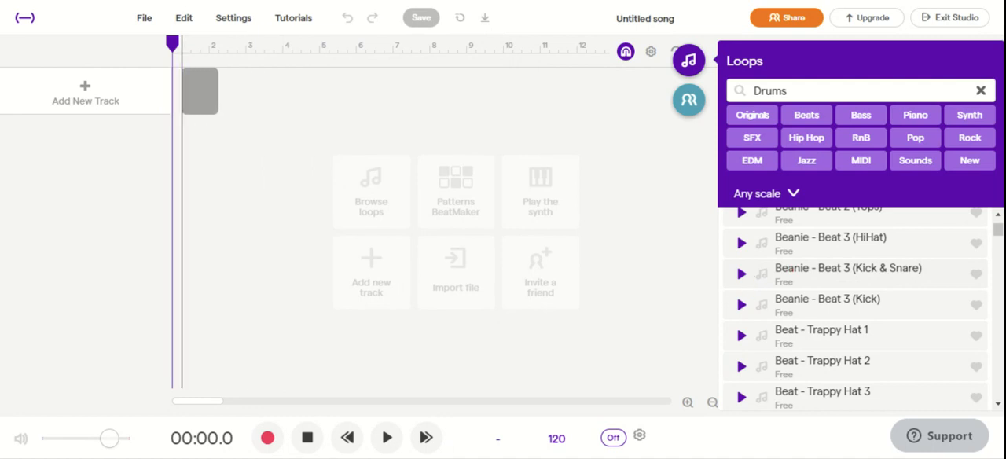
pyautogui.moveTo(187, 91); pyautogui.dragTo(178, 91)
pyautogui.press('space')
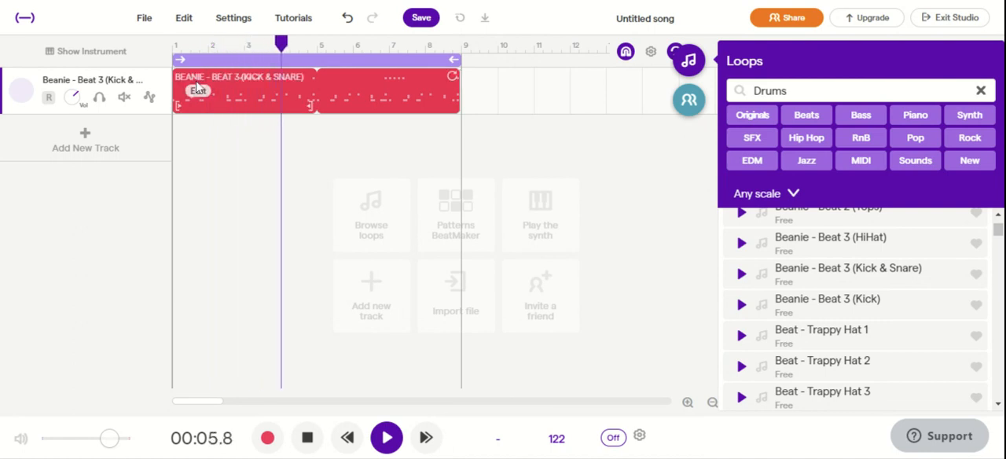
pyautogui.click(306, 436)
# Delete the Beanie - Beat 3 (Kick & Snare) track
pyautogui.rightClick(162, 81)
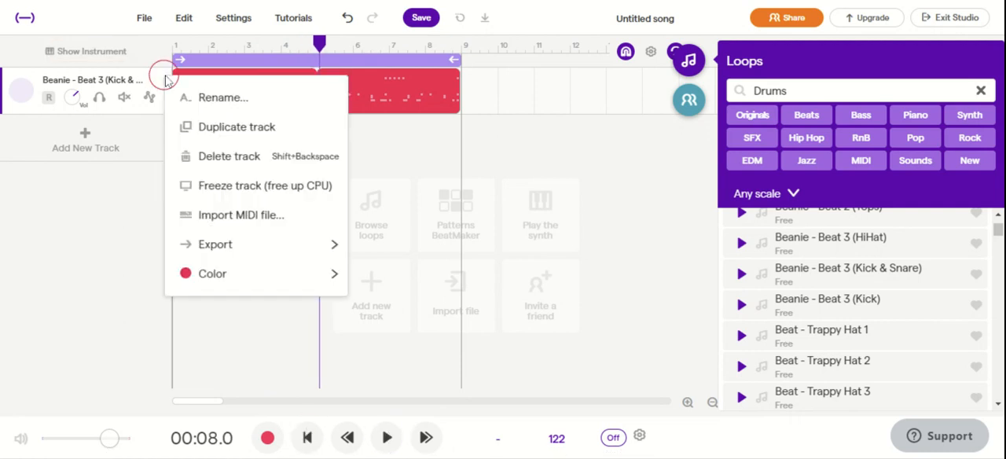
pyautogui.click(214, 154)
# Preview the Drums - Blast and Drums - Cha Cha loops in the loop library
pyautogui.scroll(-5, 893, 318)
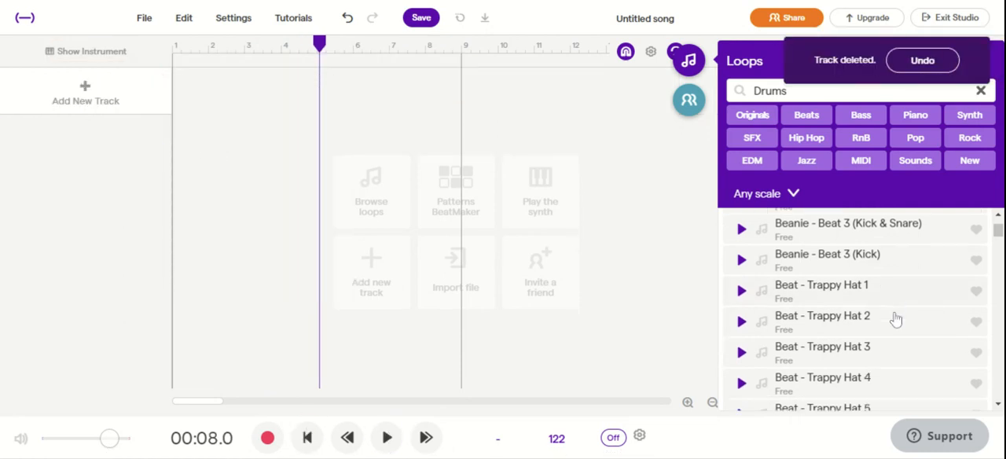
pyautogui.scroll(-15, 894, 318)
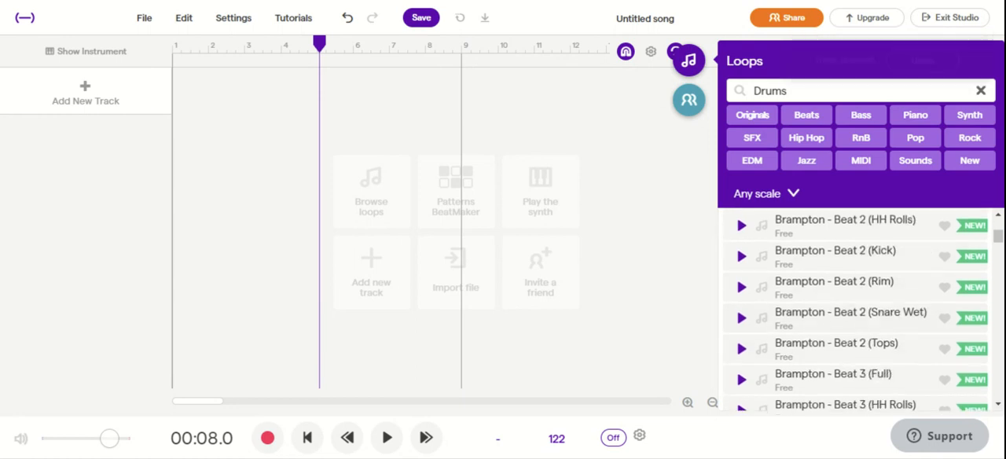
pyautogui.scroll(-10, 861, 310)
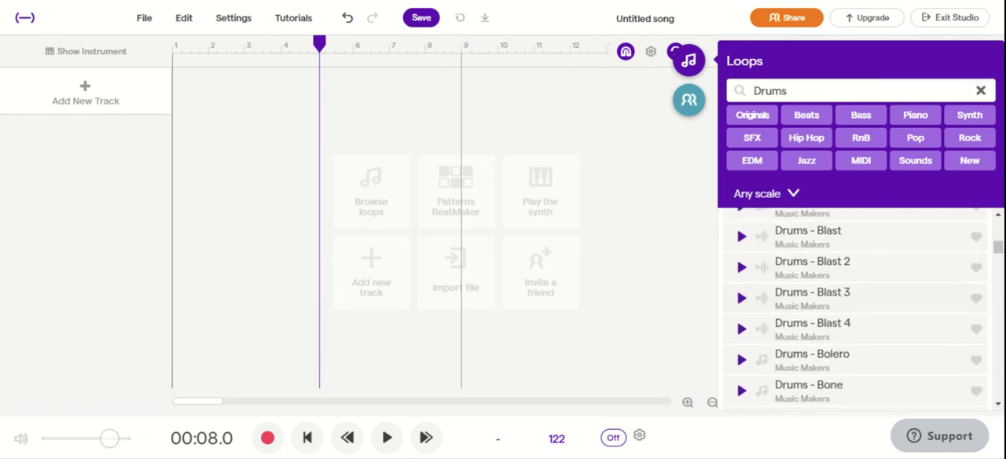
pyautogui.scroll(1, 823, 279)
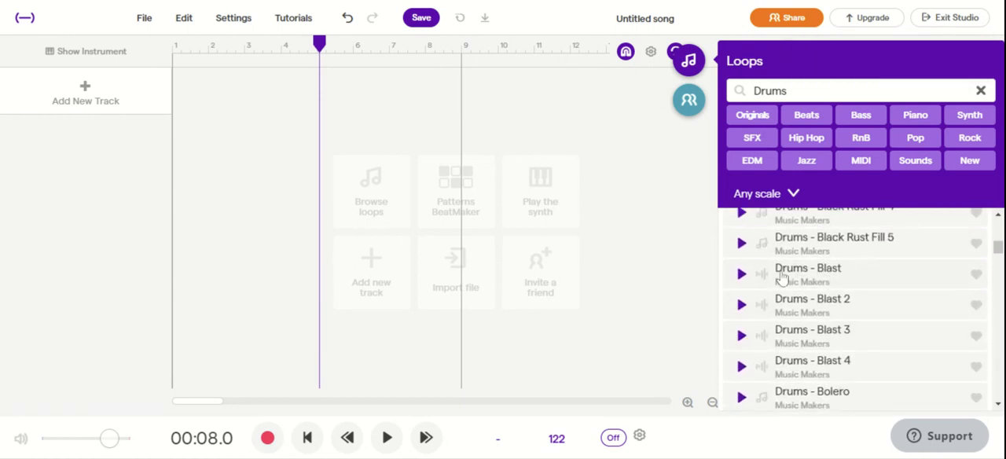
pyautogui.click(741, 274)
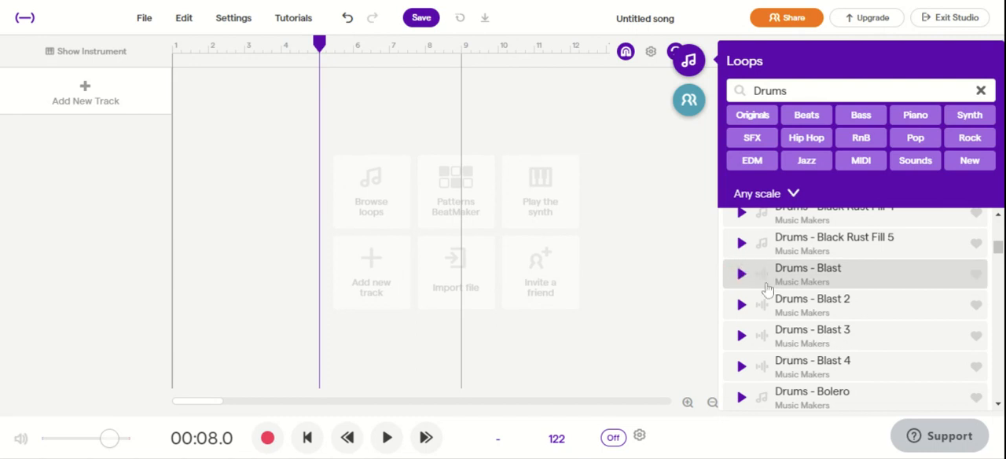
pyautogui.scroll(-8, 768, 289)
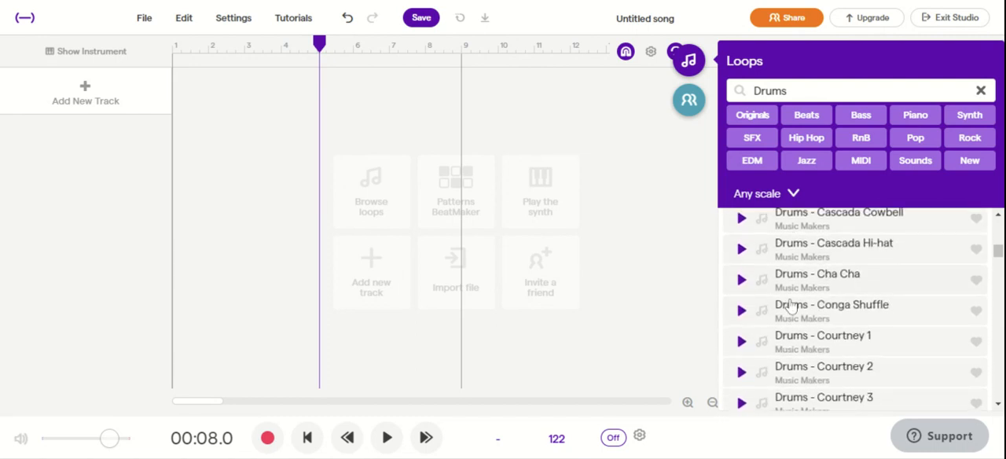
pyautogui.click(742, 280)
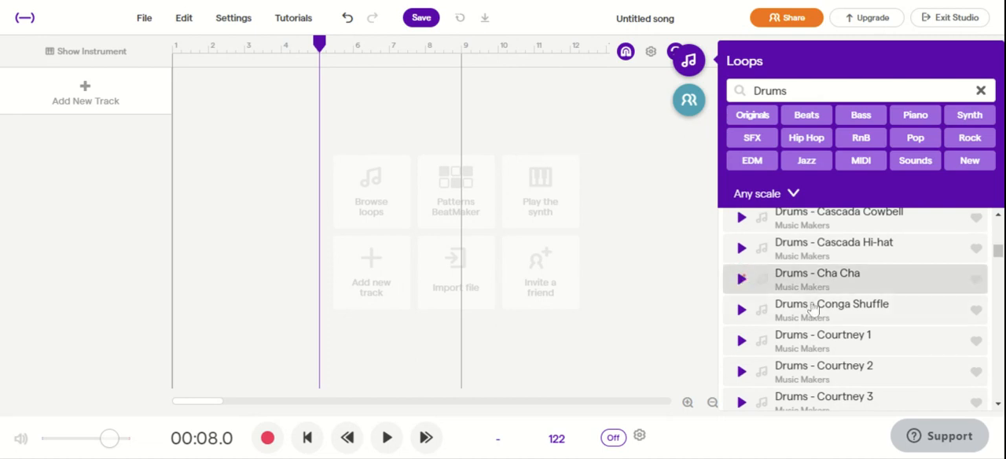
# Add the Drums - Disco Vintage 13 loop on a new track starting at measure 1
pyautogui.scroll(-15, 812, 308)
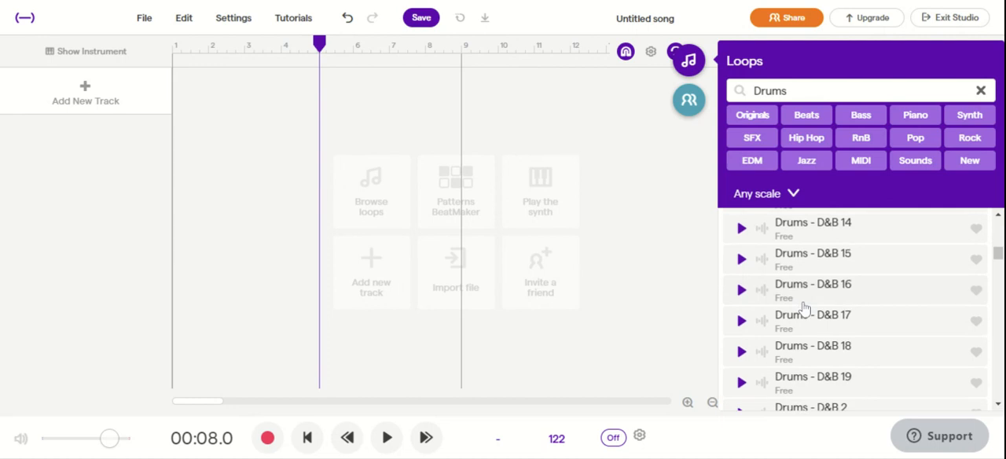
pyautogui.scroll(-10, 804, 308)
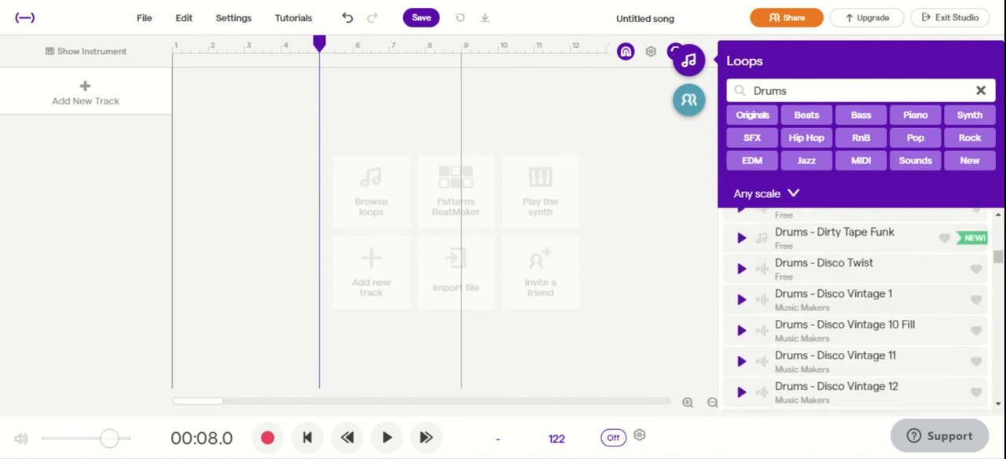
pyautogui.scroll(-3, 856, 308)
pyautogui.moveTo(799, 322); pyautogui.dragTo(86, 91)
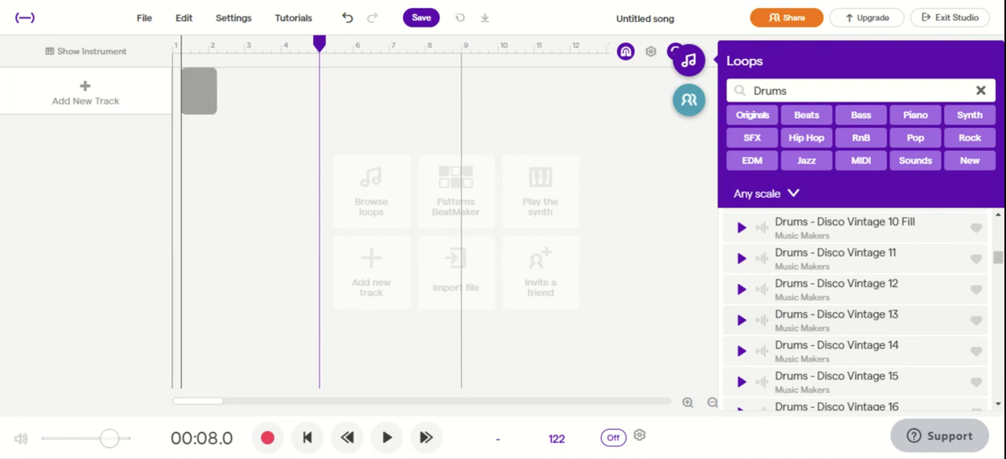
pyautogui.moveTo(181, 91); pyautogui.dragTo(169, 86)
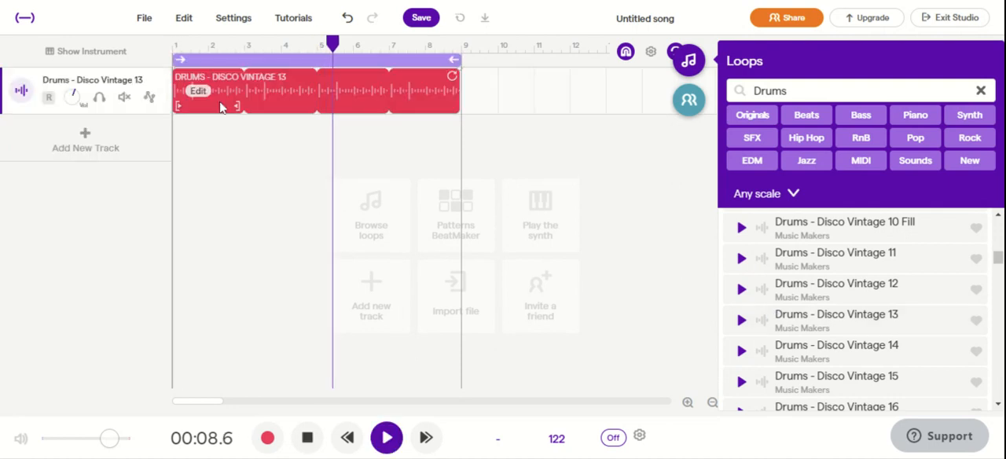
# Stop playback and return the playhead to the start of the song
pyautogui.click(311, 440)
pyautogui.click(348, 438)
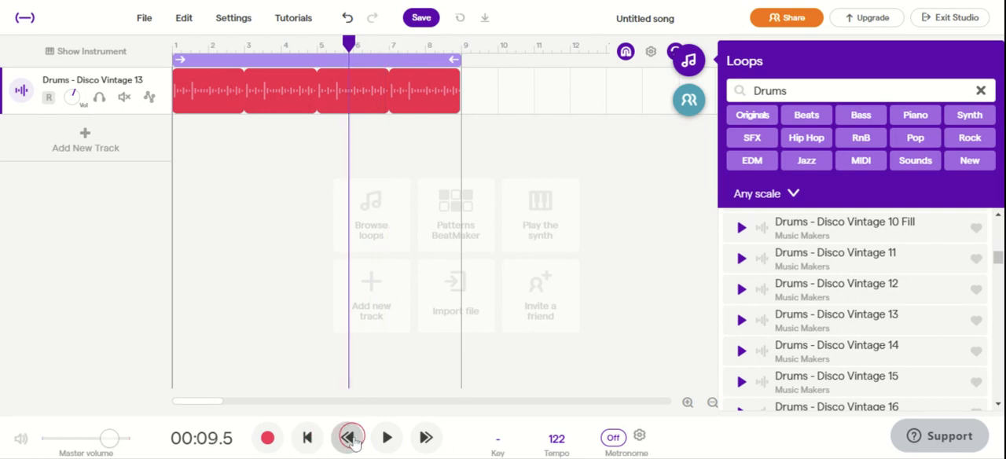
pyautogui.click(308, 438)
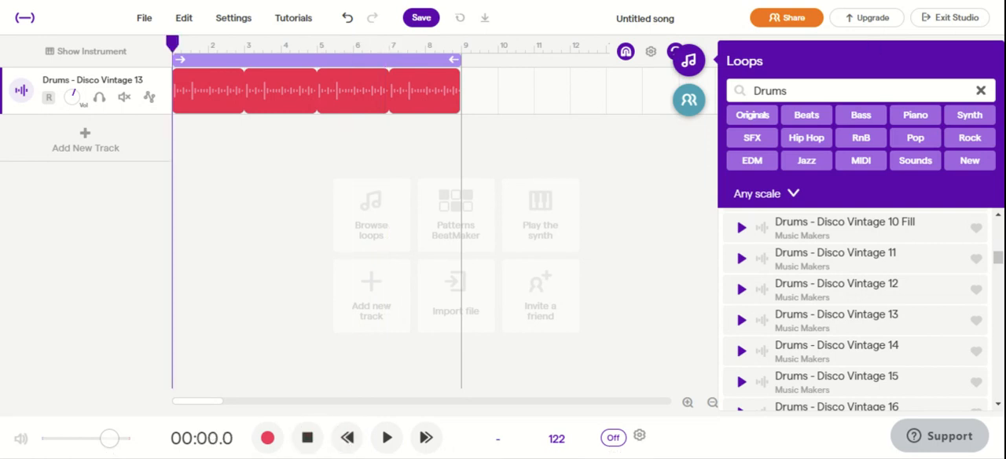
# Filter the loop library to Bass and add the Bass - Dirty 26 loop on a new track at measure 1
pyautogui.click(981, 91)
pyautogui.click(920, 118)
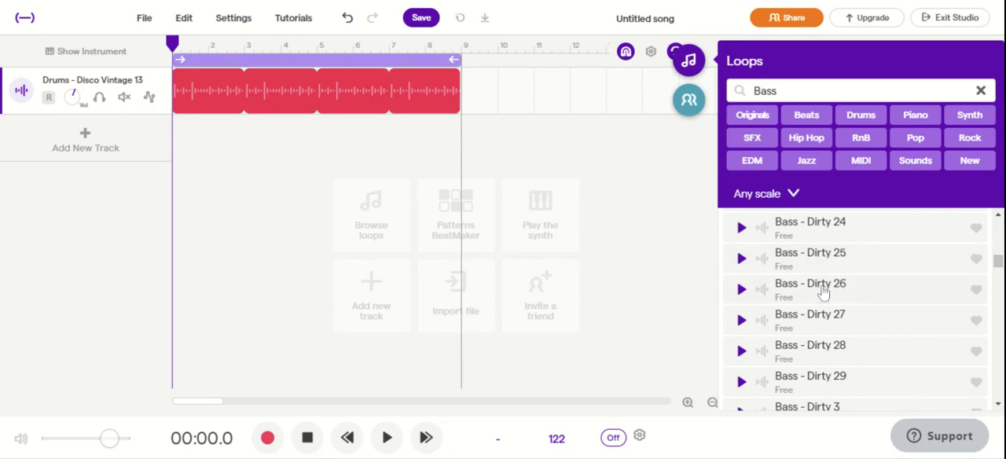
pyautogui.moveTo(810, 286); pyautogui.dragTo(189, 138)
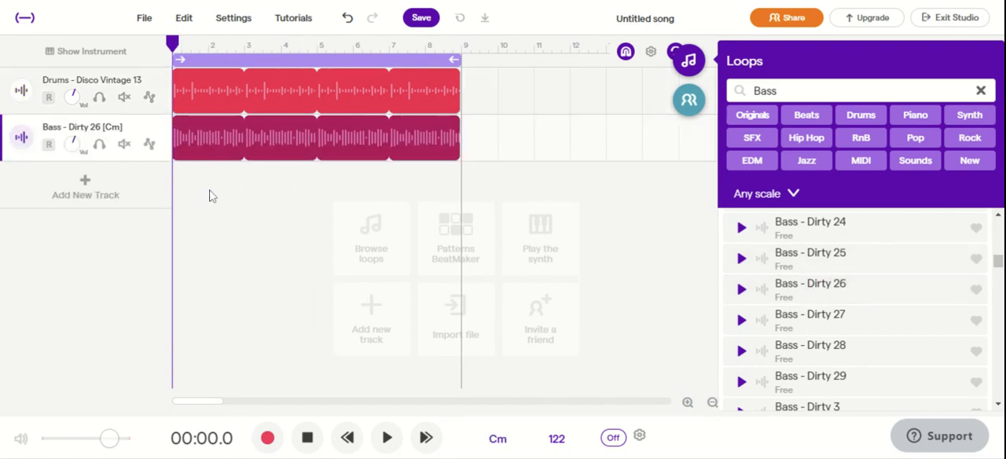
# Filter the loop library to SFX and browse the sound effect loops
pyautogui.click(980, 91)
pyautogui.click(868, 147)
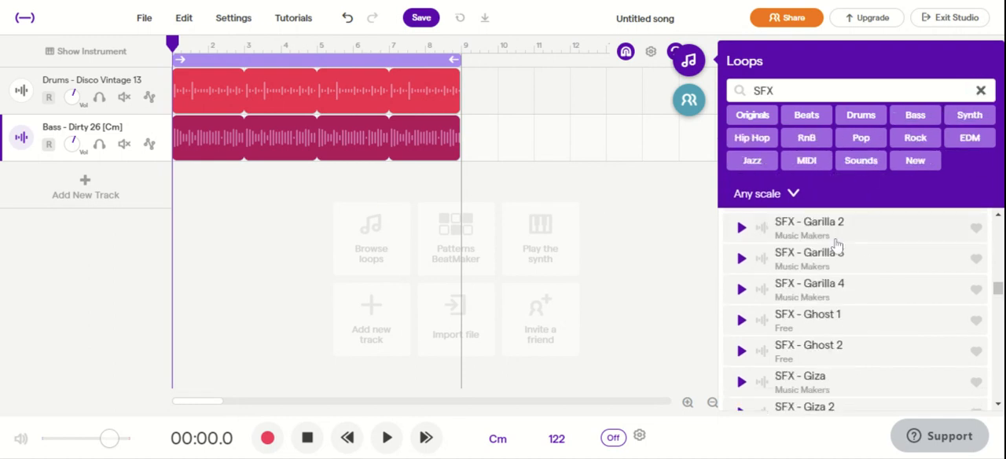
pyautogui.scroll(-1, 829, 314)
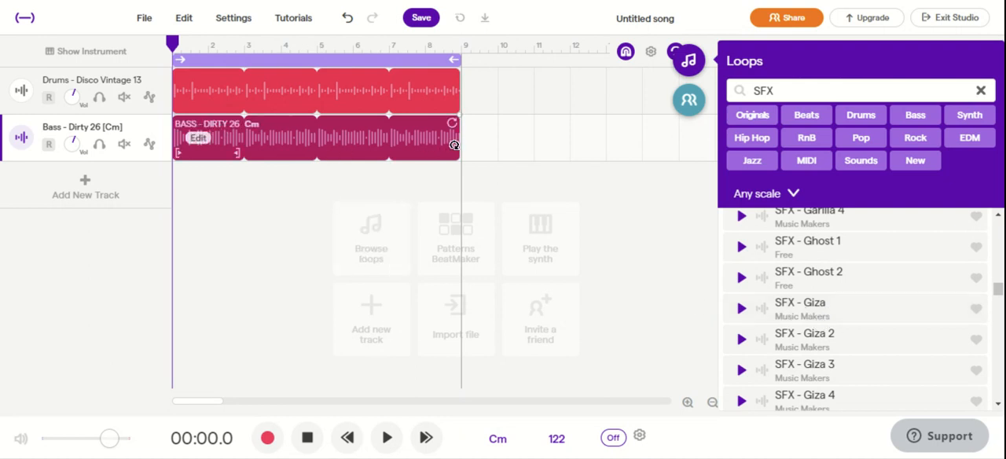
# Shorten the Bass - Dirty 26 region to two measures and move it to start at measure 3
pyautogui.moveTo(458, 145); pyautogui.dragTo(271, 149)
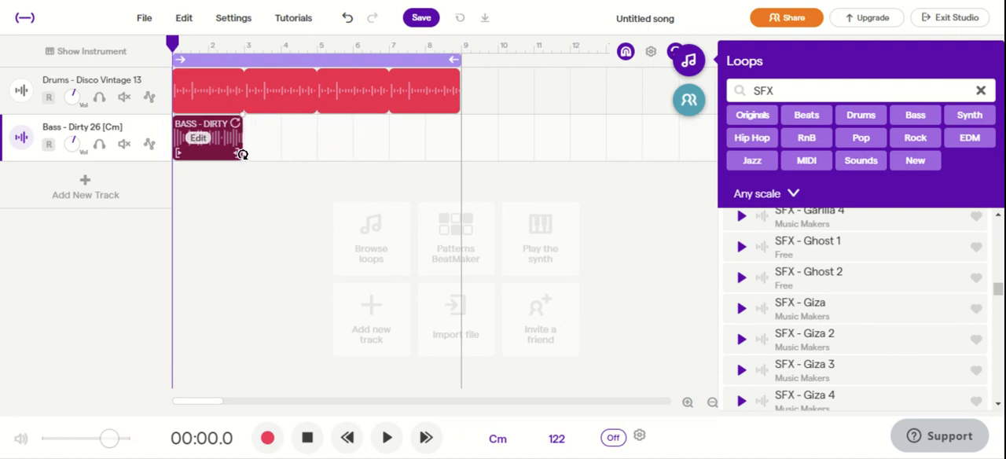
pyautogui.moveTo(224, 155); pyautogui.dragTo(299, 139)
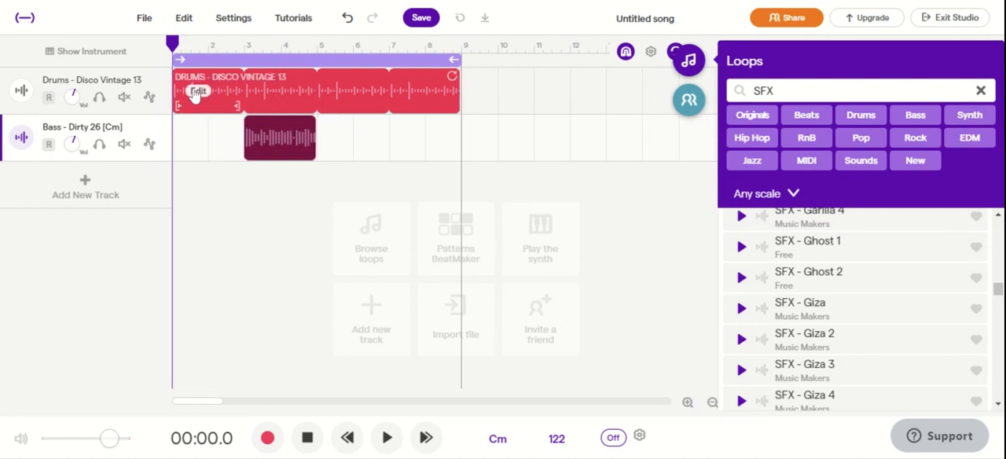
# Play the song from the start until just past the end of the bass region
pyautogui.press('space')
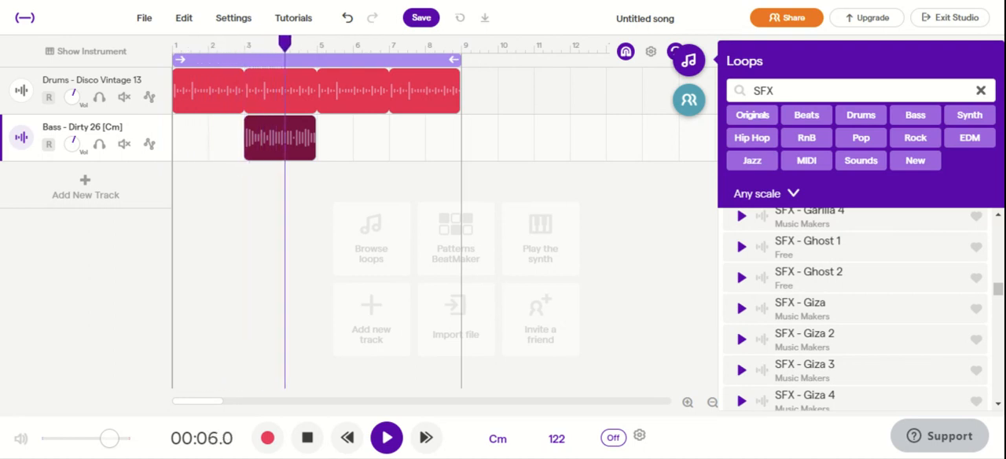
pyautogui.press('space')
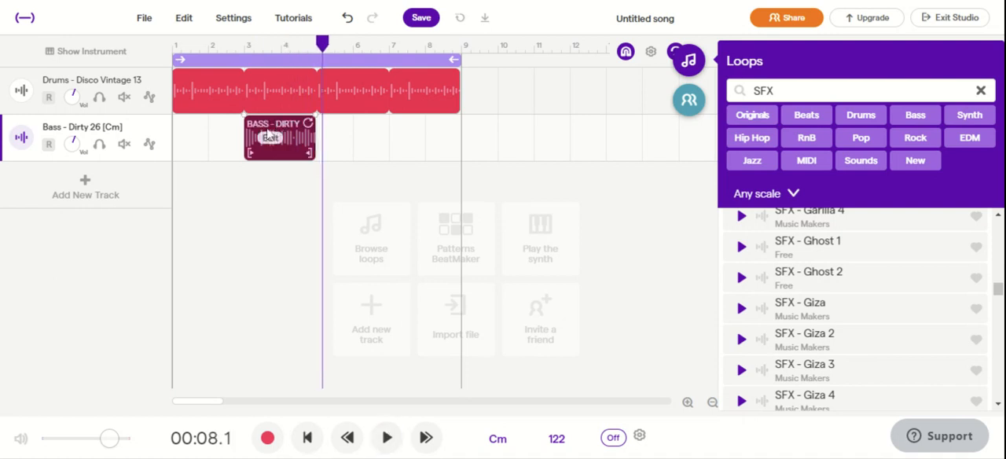
# Extend the Bass - Dirty 26 region by looping it out to measure 9, and move it to start at measure 1
pyautogui.moveTo(245, 145)
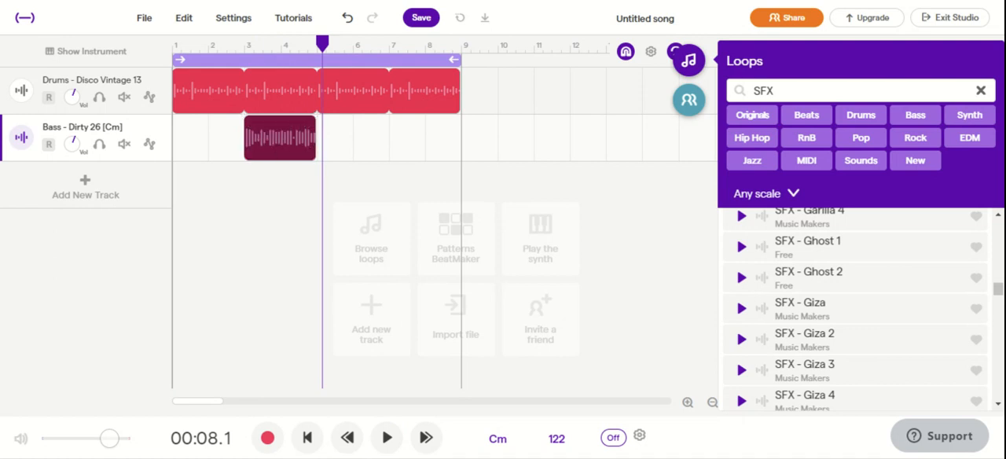
pyautogui.click(282, 146)
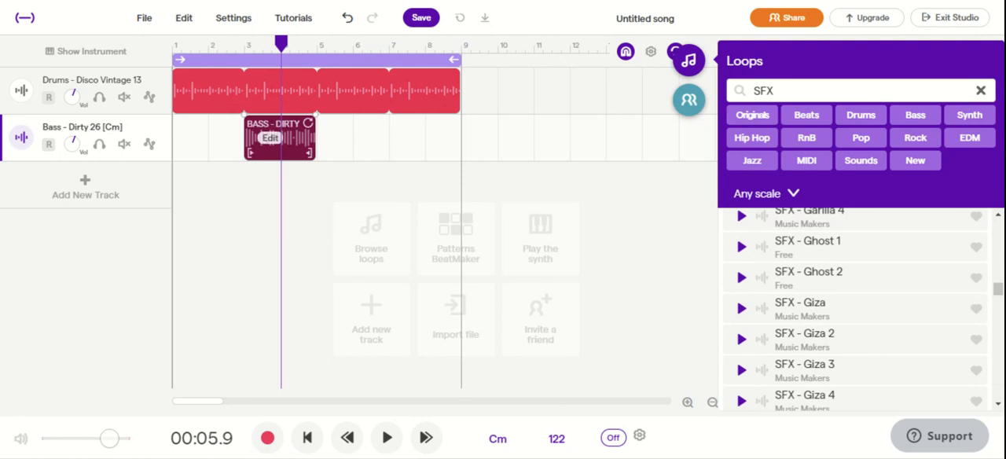
pyautogui.moveTo(314, 129); pyautogui.dragTo(455, 126)
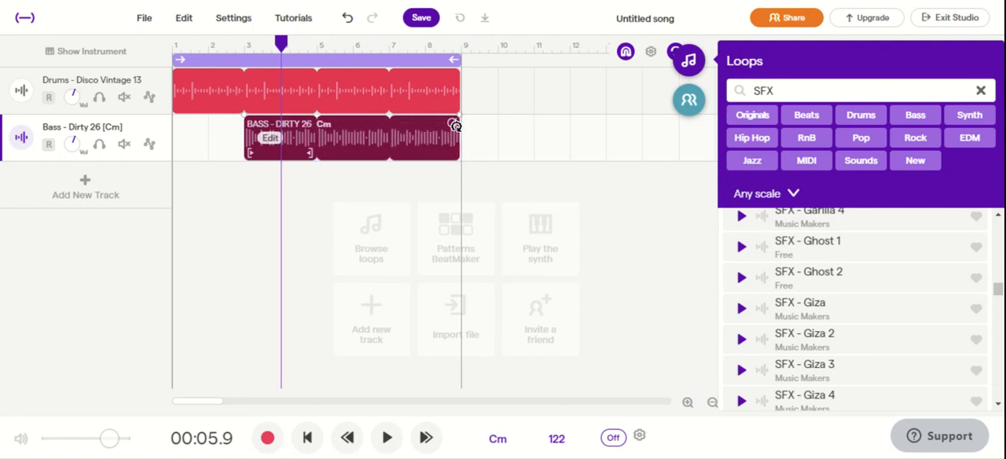
pyautogui.moveTo(297, 134); pyautogui.dragTo(224, 138)
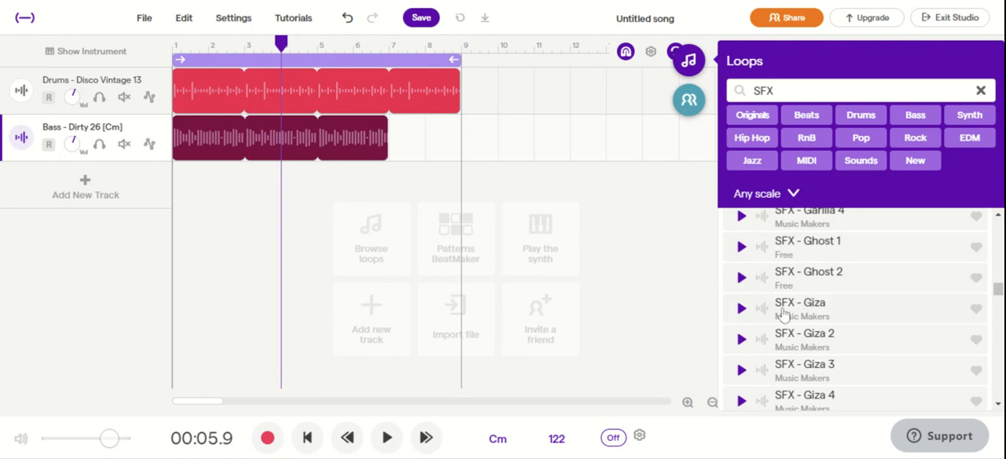
# Add the SFX - Lira 2 loop on a new track at measure 2 and shorten its region to two measures
pyautogui.scroll(-9, 822, 302)
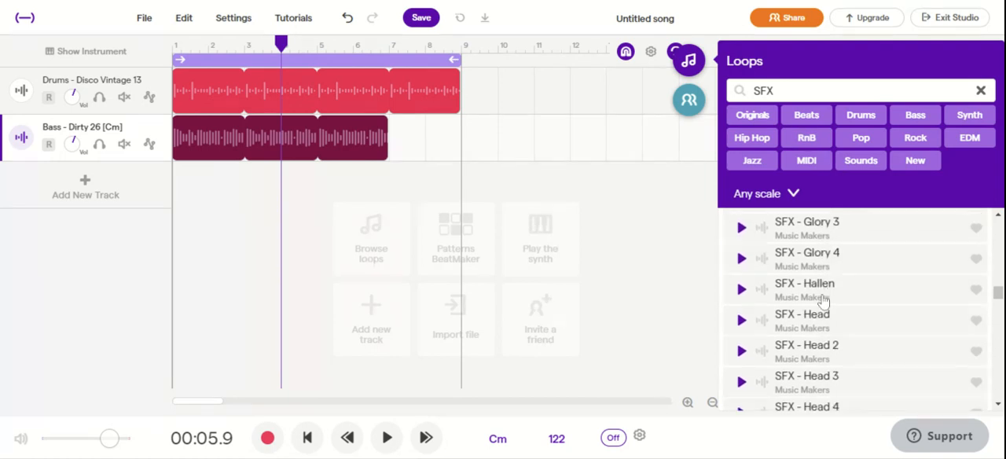
pyautogui.scroll(-8, 812, 313)
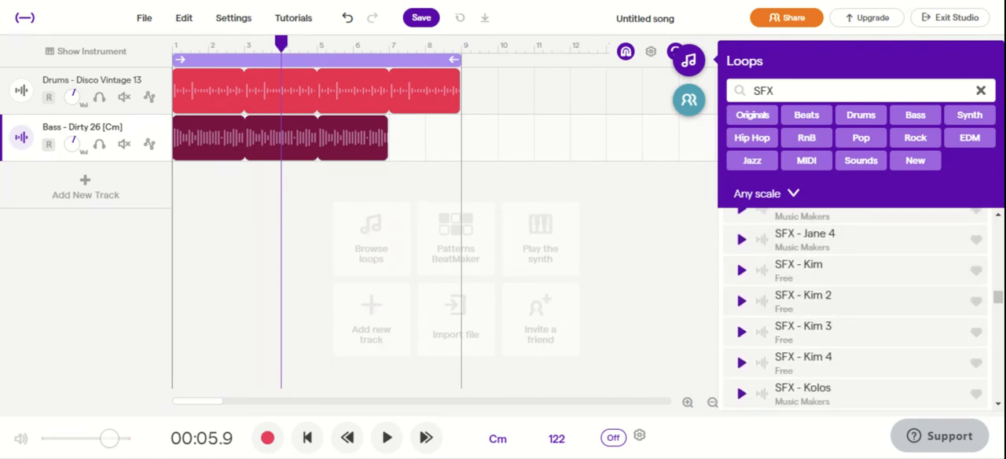
pyautogui.scroll(-8, 811, 312)
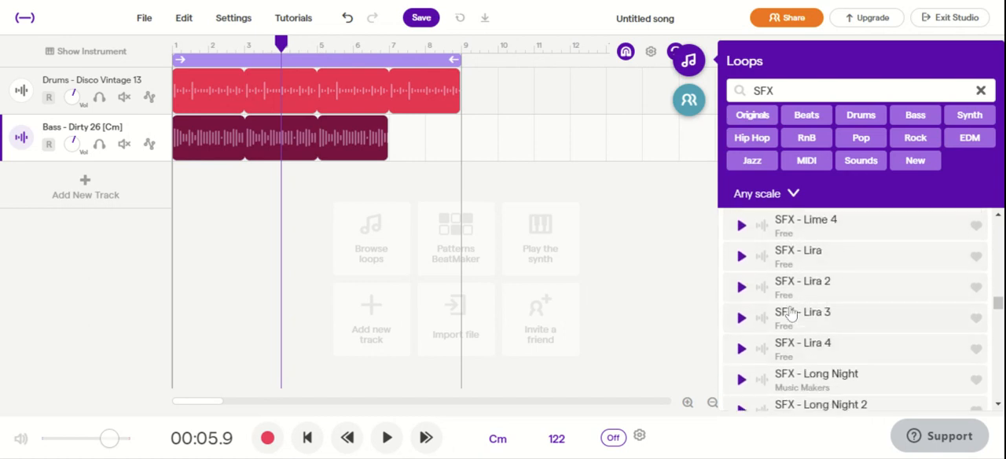
pyautogui.click(781, 291)
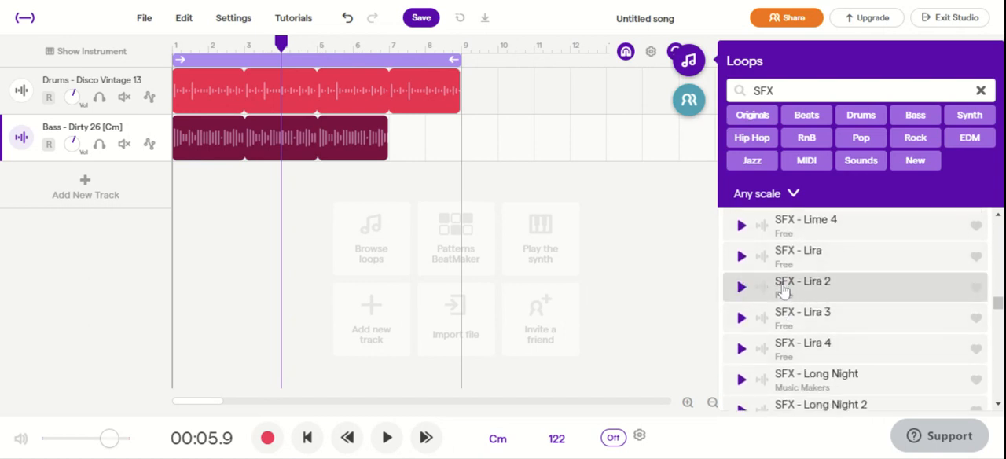
pyautogui.click(740, 286)
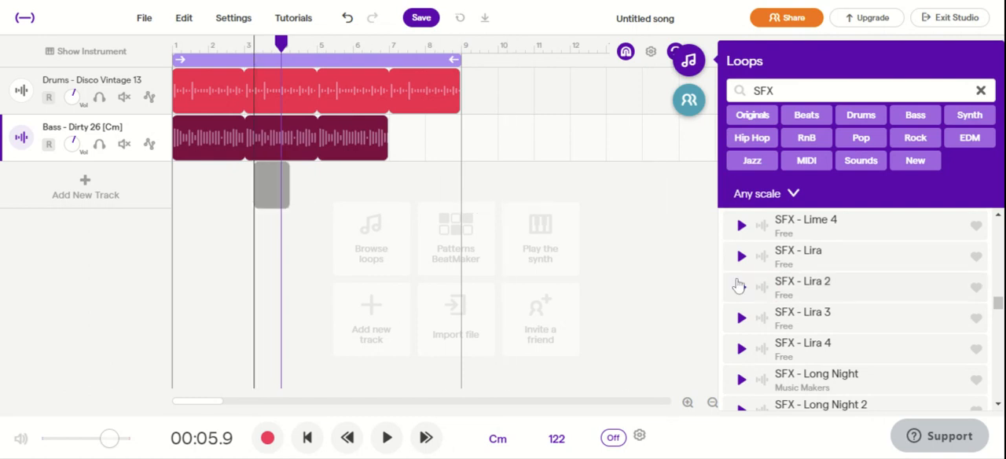
pyautogui.moveTo(738, 285); pyautogui.dragTo(210, 186)
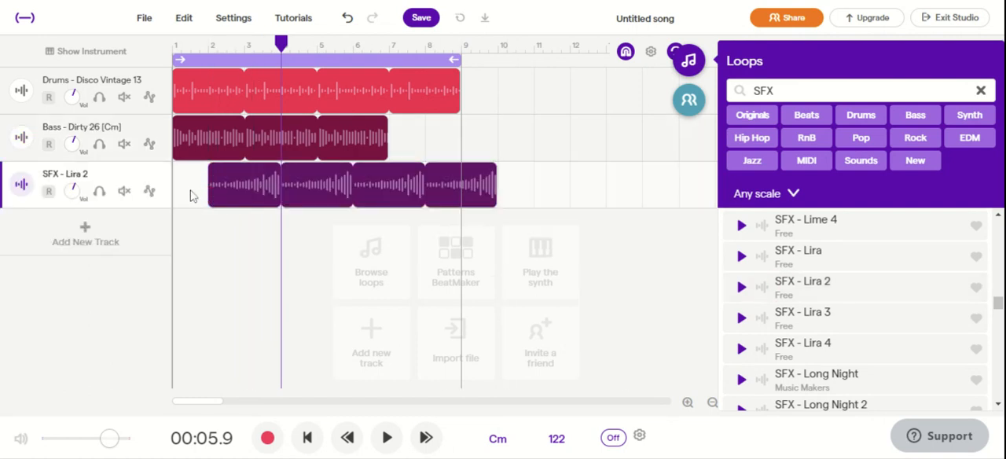
pyautogui.moveTo(492, 187); pyautogui.dragTo(295, 219)
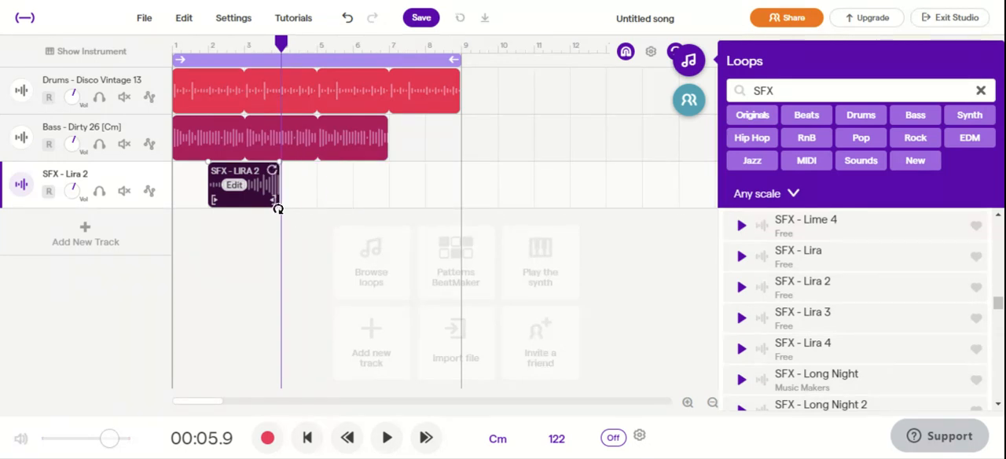
# Play the song from the start until just past the SFX - Lira 2 region and view that region's editing options
pyautogui.click(176, 197)
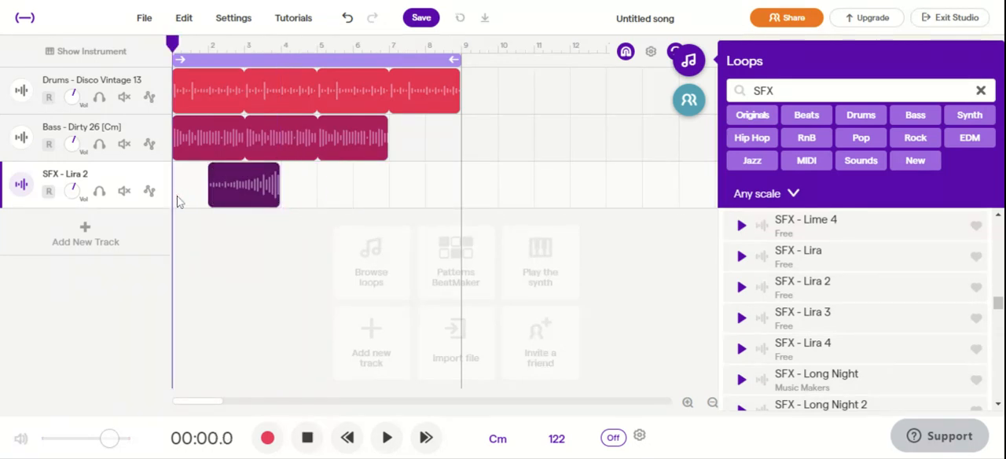
pyautogui.press('space')
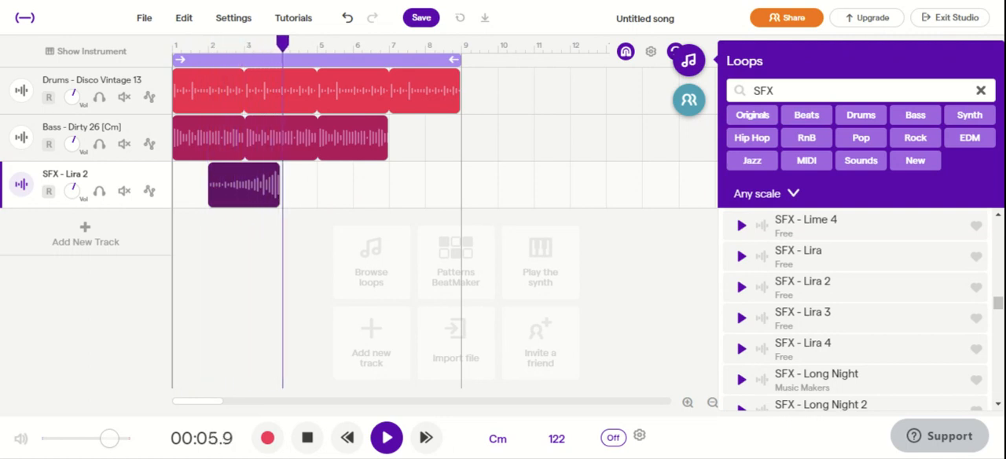
pyautogui.press('space')
pyautogui.rightClick(224, 202)
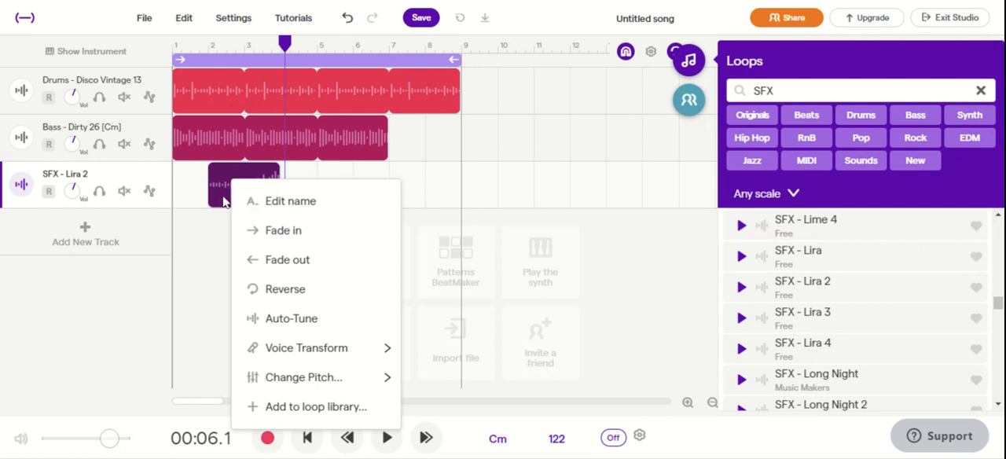
pyautogui.click(205, 294)
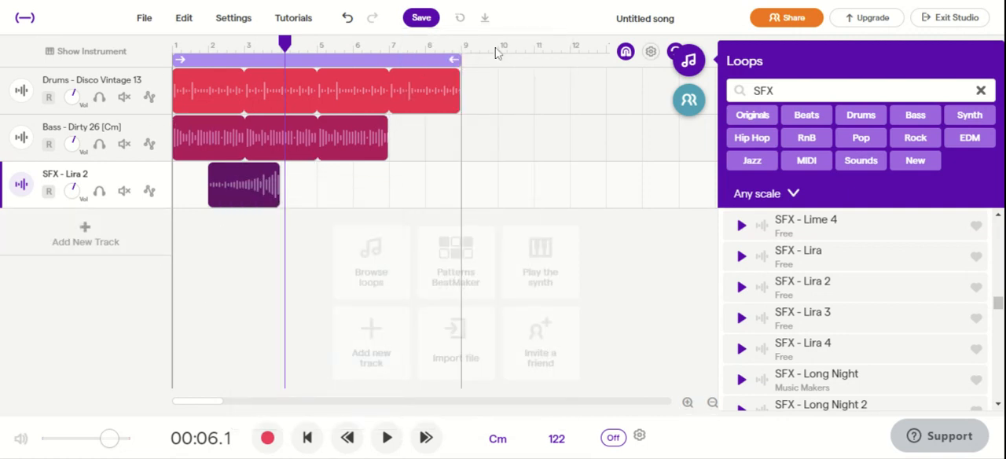
# Rename the song 2020 New Beatzzz
pyautogui.click(648, 22)
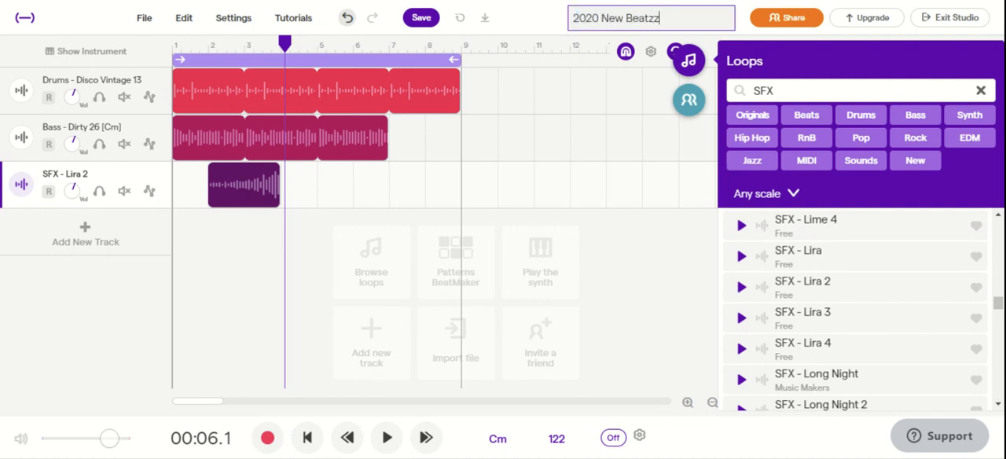
# Share the project and enter the collaborator's e-mail address in the invitation
pyautogui.click(805, 13)
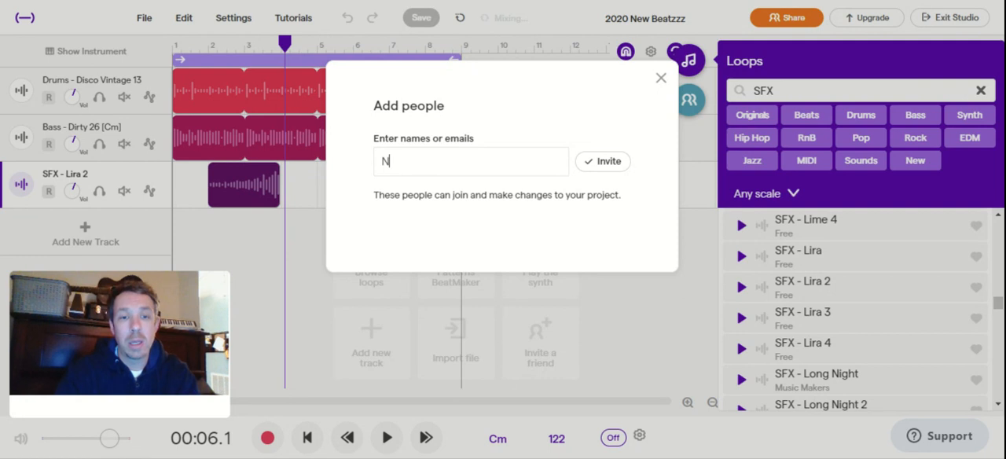
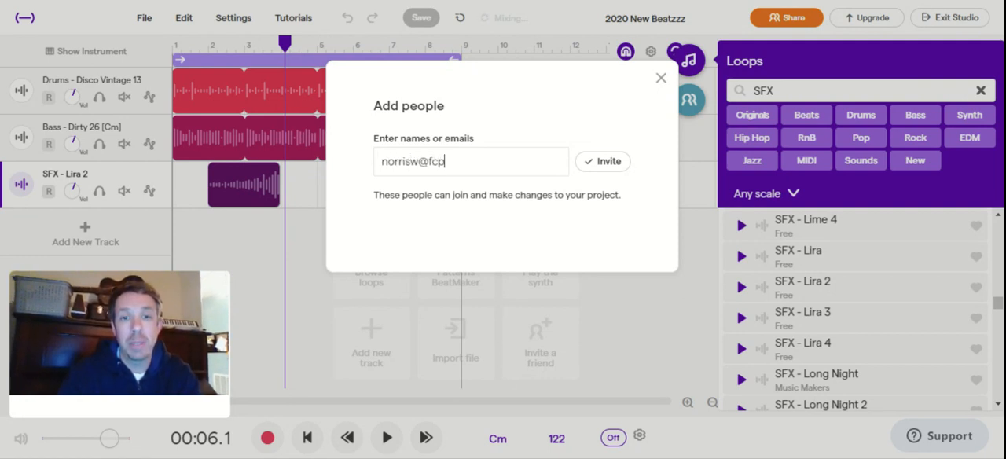